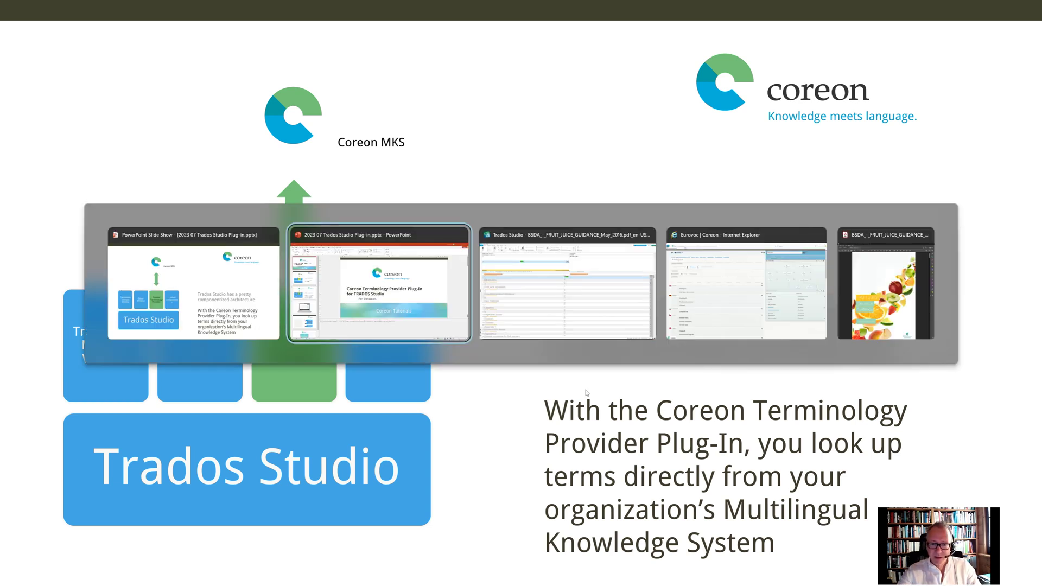
Switch from the PowerPoint architecture slide to the Fruit Juice Technical Guidance PDF.
{"action": "key", "text": "Tab"}
{"action": "key", "text": "Tab"}
{"action": "key", "text": "Tab"}
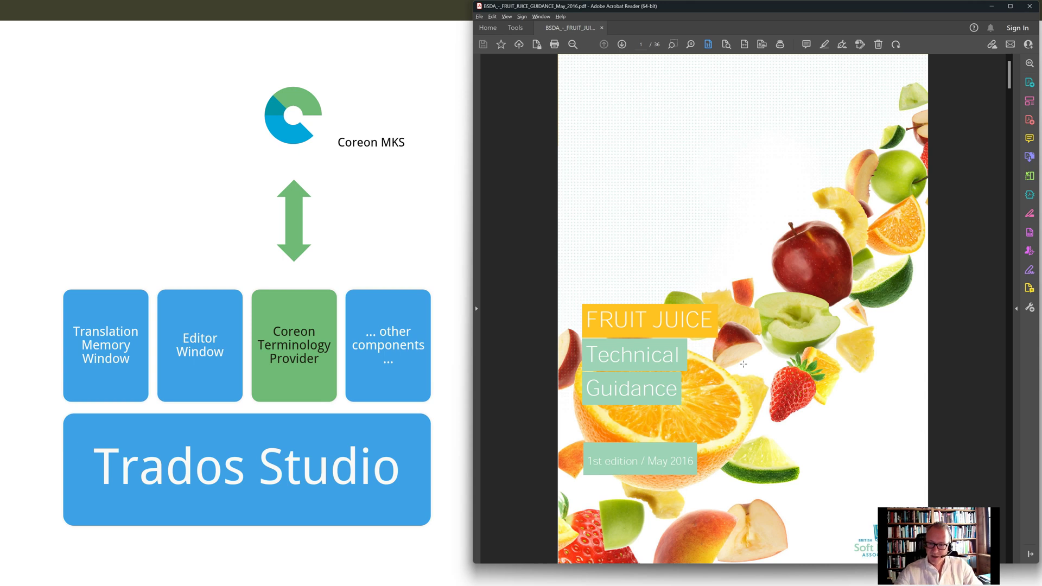
Scroll the guidance PDF past Contents and Introduction to page 4, 'Fruit juice legislation'.
{"action": "scroll", "coordinate": [743, 364], "scroll_direction": "down", "scroll_amount": 6}
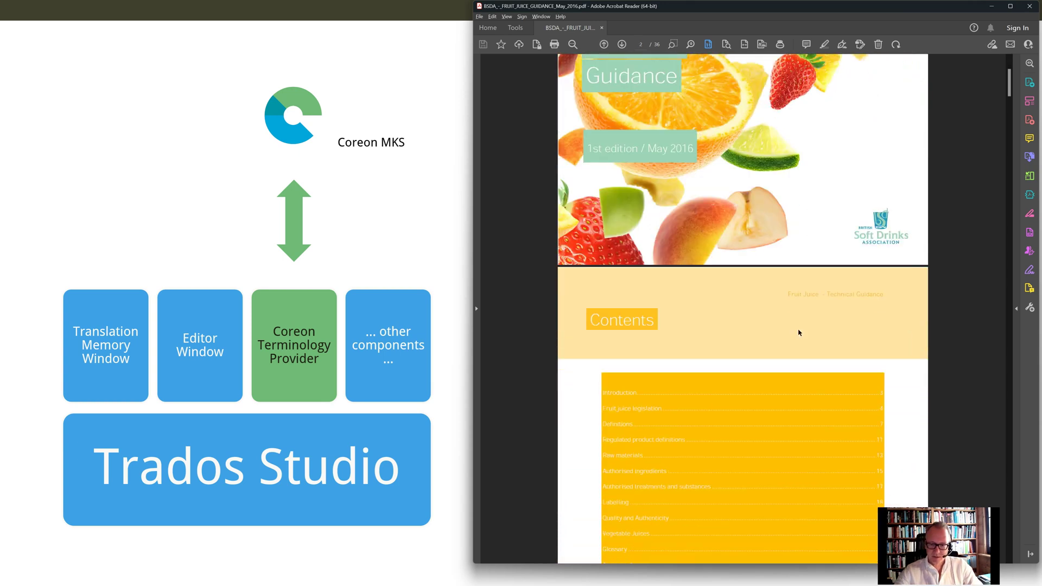
{"action": "scroll", "coordinate": [799, 332], "scroll_direction": "down", "scroll_amount": 7}
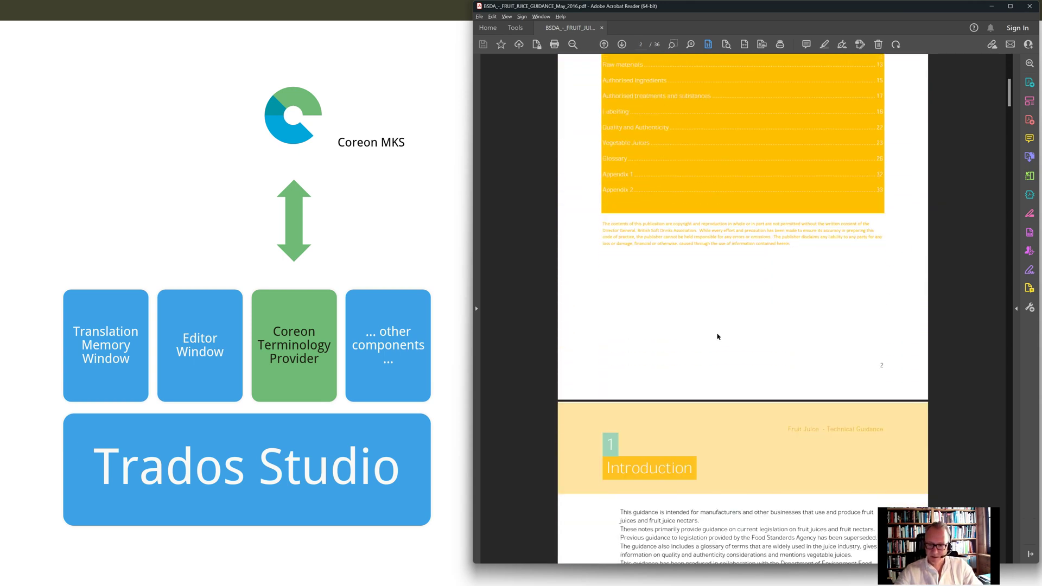
{"action": "scroll", "coordinate": [717, 336], "scroll_direction": "down", "scroll_amount": 3}
{"action": "scroll", "coordinate": [714, 354], "scroll_direction": "down", "scroll_amount": 6}
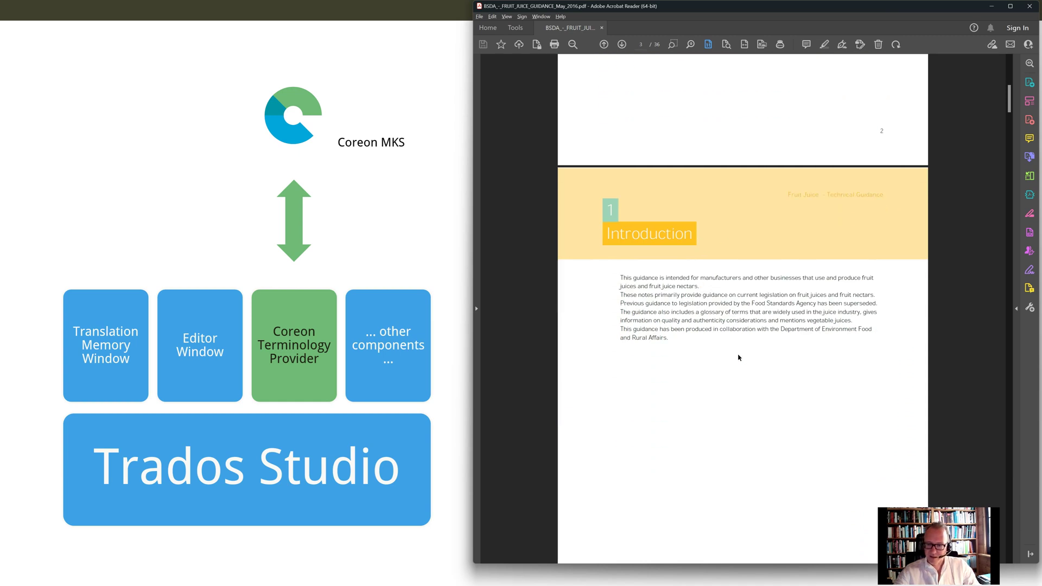
{"action": "scroll", "coordinate": [726, 347], "scroll_direction": "down", "scroll_amount": 3}
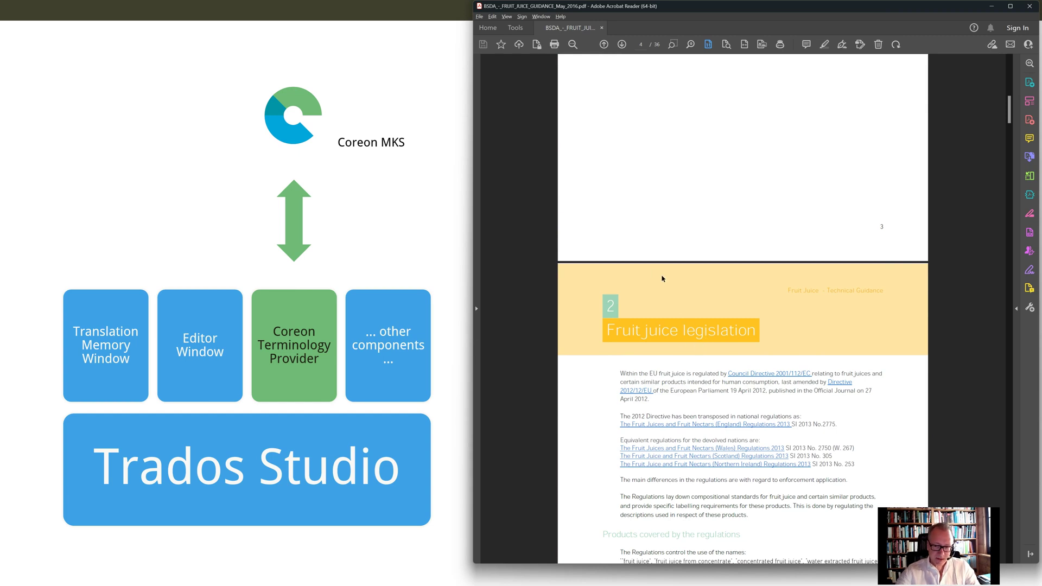
{"action": "key", "text": "alt+Tab"}
{"action": "key", "text": "alt+Tab"}
{"action": "key", "text": "alt+Tab"}
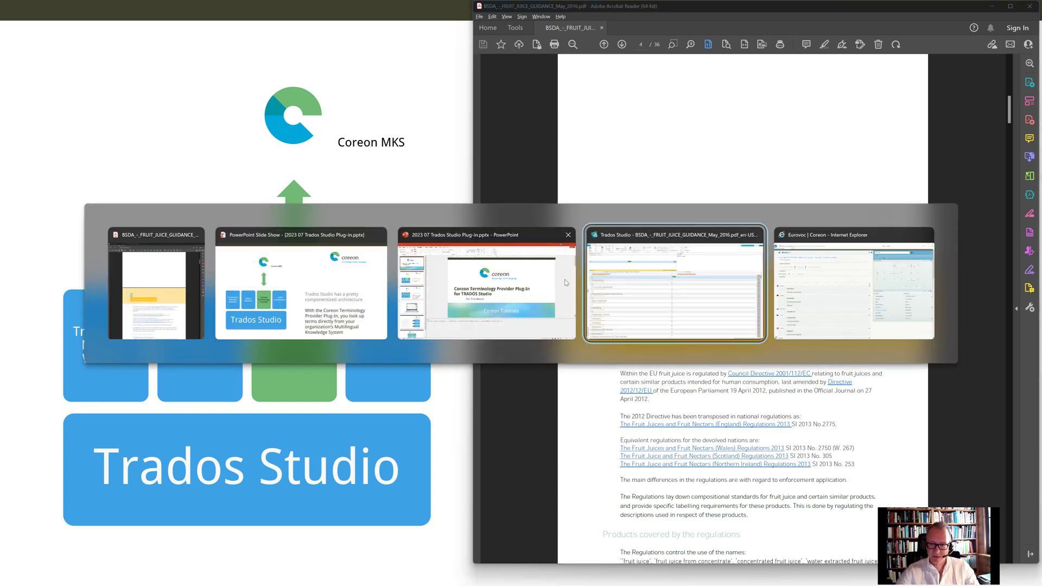
Show Coreon's Eurovoc fruit juice concept, then switch on to the Trados Studio editor.
{"action": "key", "text": "alt+Tab"}
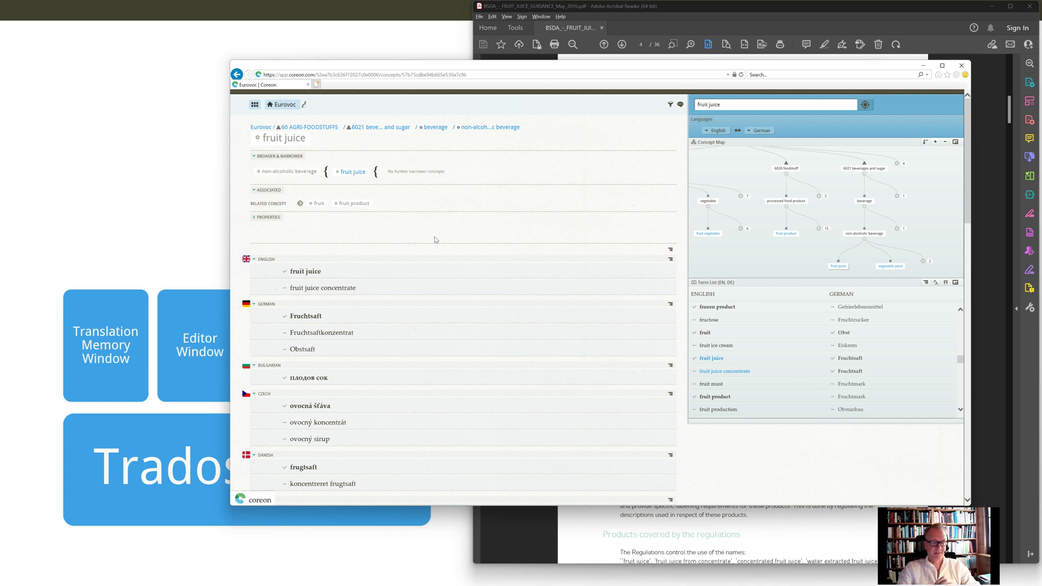
{"action": "key", "text": "alt+Tab"}
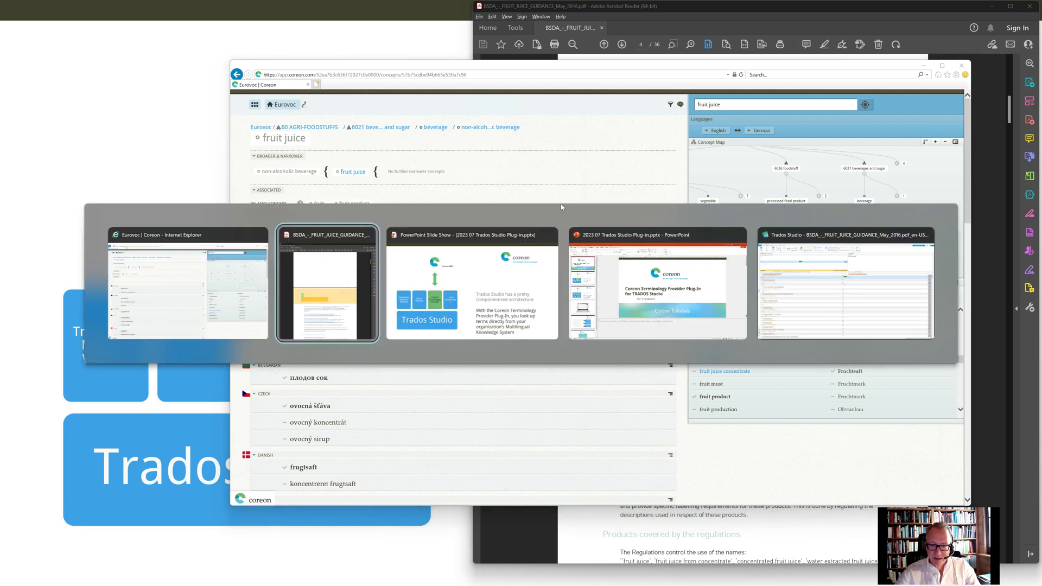
{"action": "key", "text": "alt+Tab"}
{"action": "key", "text": "alt+Tab"}
{"action": "key", "text": "alt+Tab"}
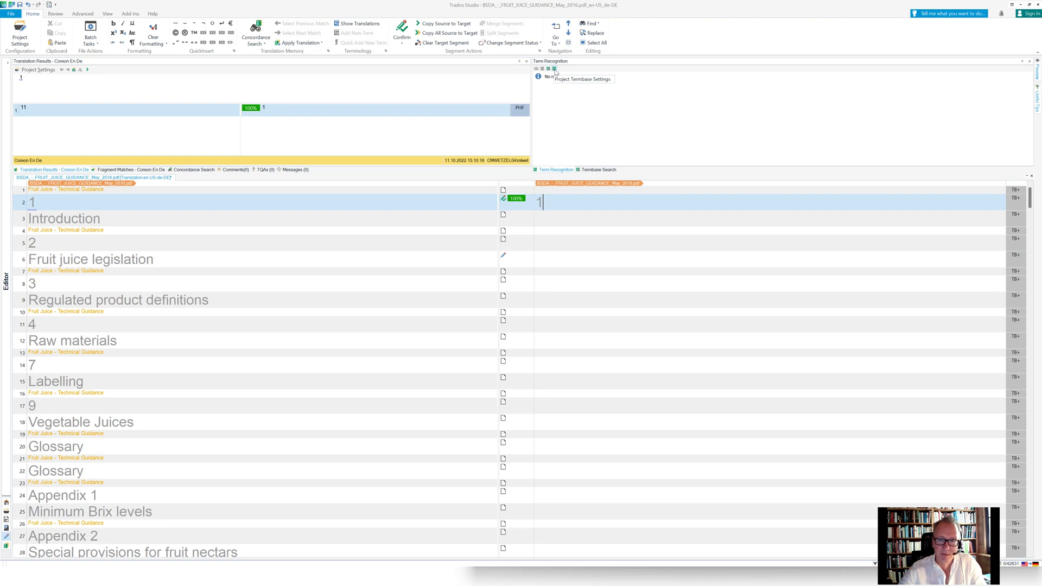
Open Project Termbase Settings for the fruit juice guidance project.
{"action": "left_click", "coordinate": [553, 69]}
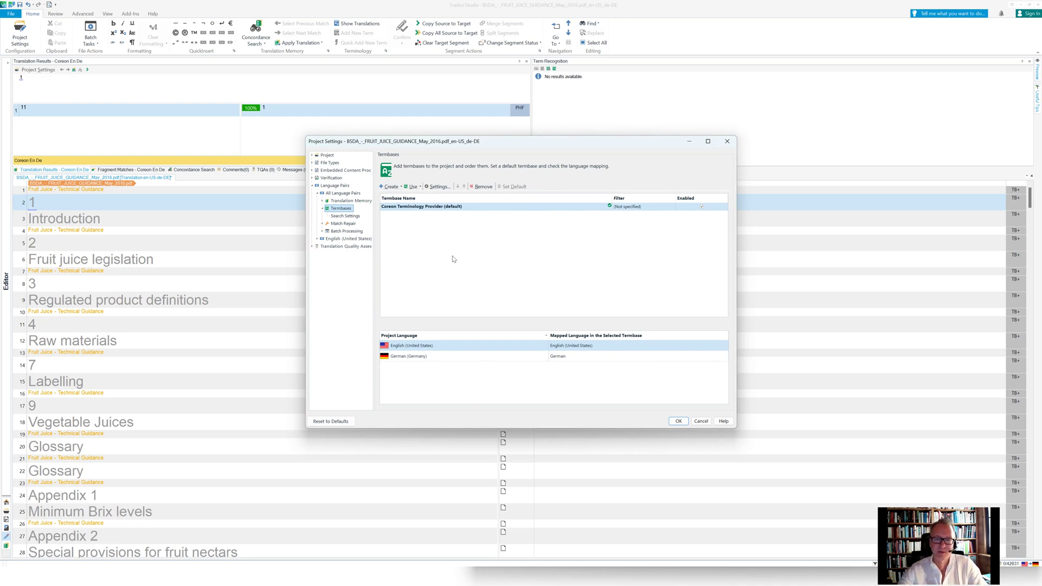
Review the available termbase types and the Coreon provider's settings unchanged, then close Project Settings.
{"action": "left_click", "coordinate": [421, 187]}
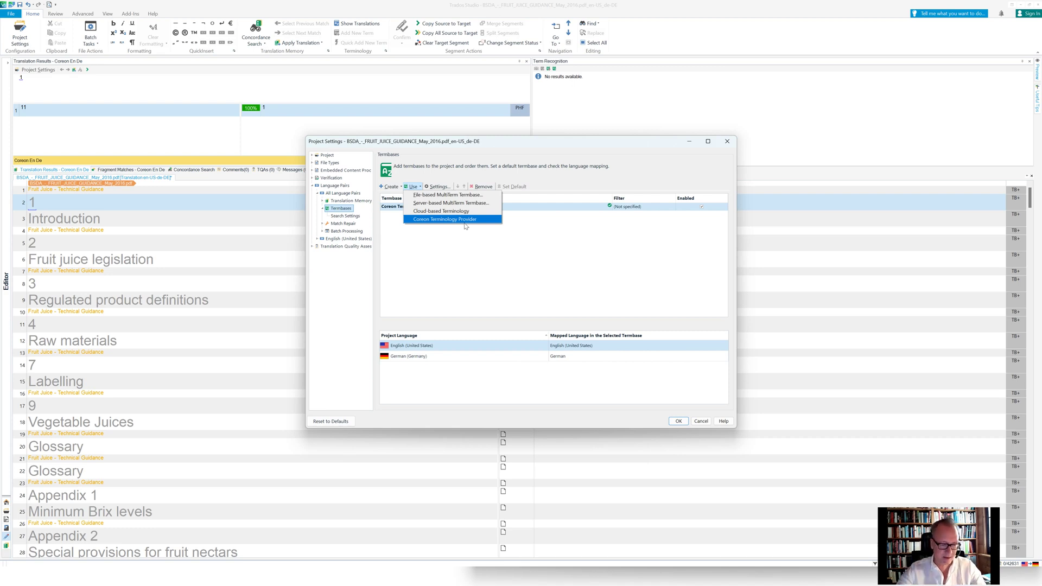
{"action": "left_click", "coordinate": [470, 247]}
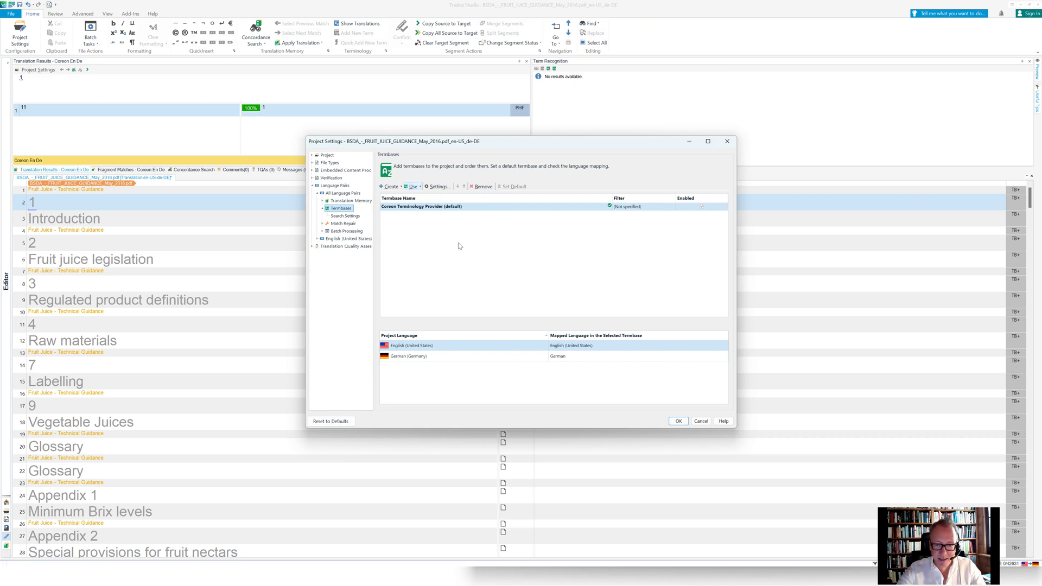
{"action": "left_click", "coordinate": [437, 186]}
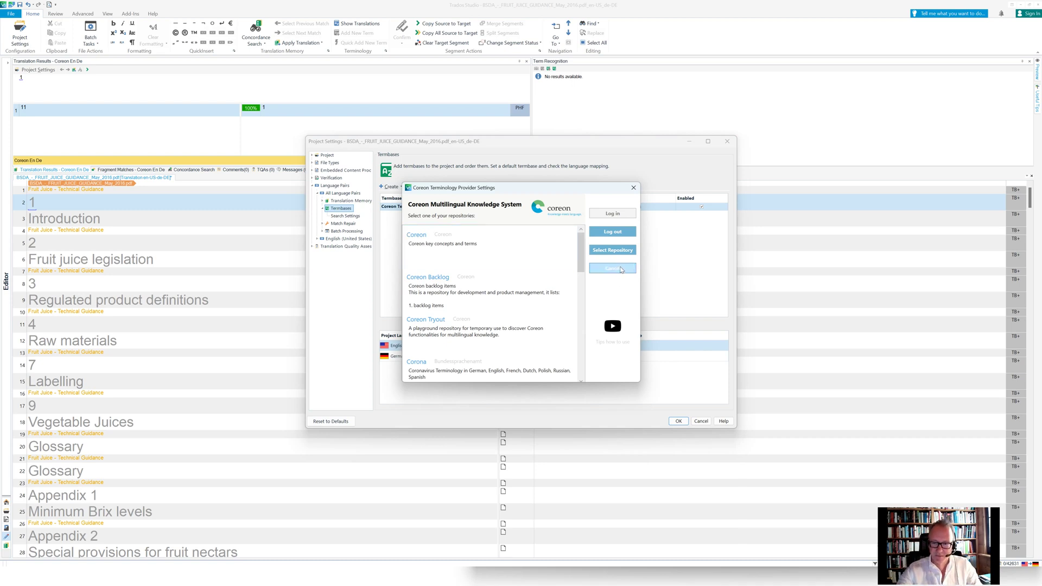
{"action": "left_click", "coordinate": [619, 268]}
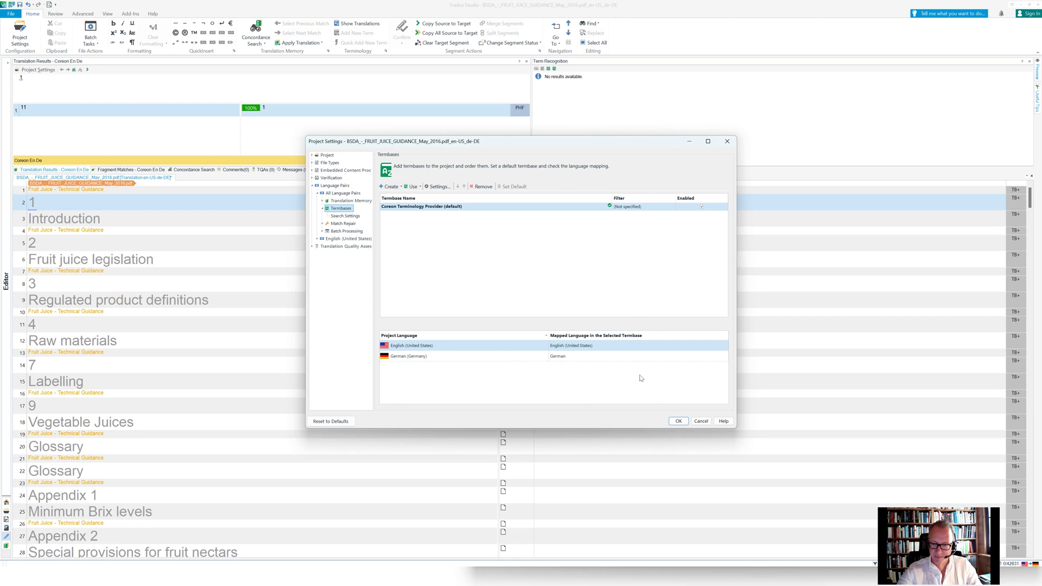
{"action": "left_click", "coordinate": [678, 422]}
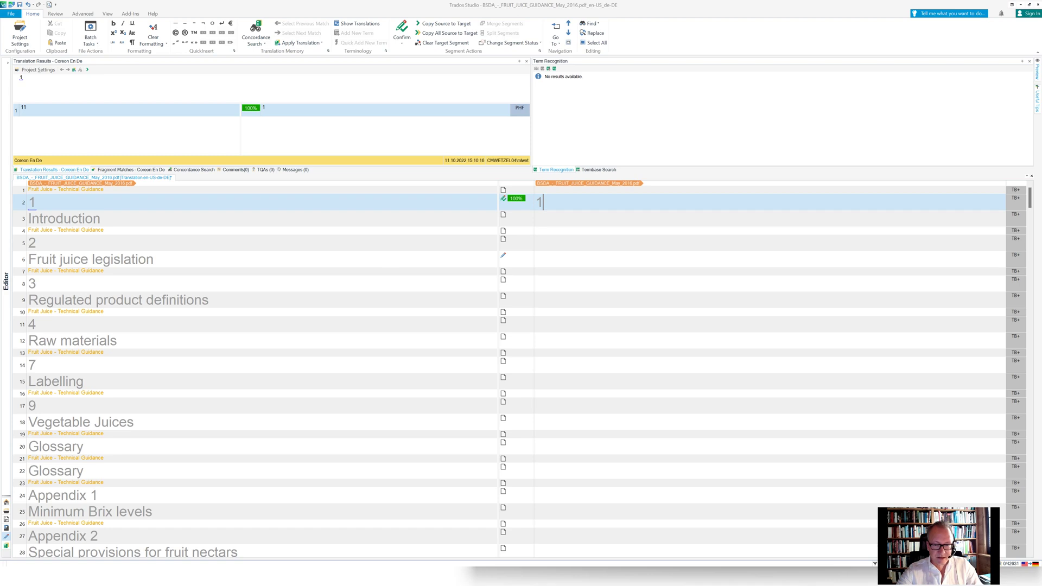
Activate segment 6 'Fruit juice legislation' so Coreon suggests Fruchtsaft and Gesetzgebung.
{"action": "left_click", "coordinate": [163, 259]}
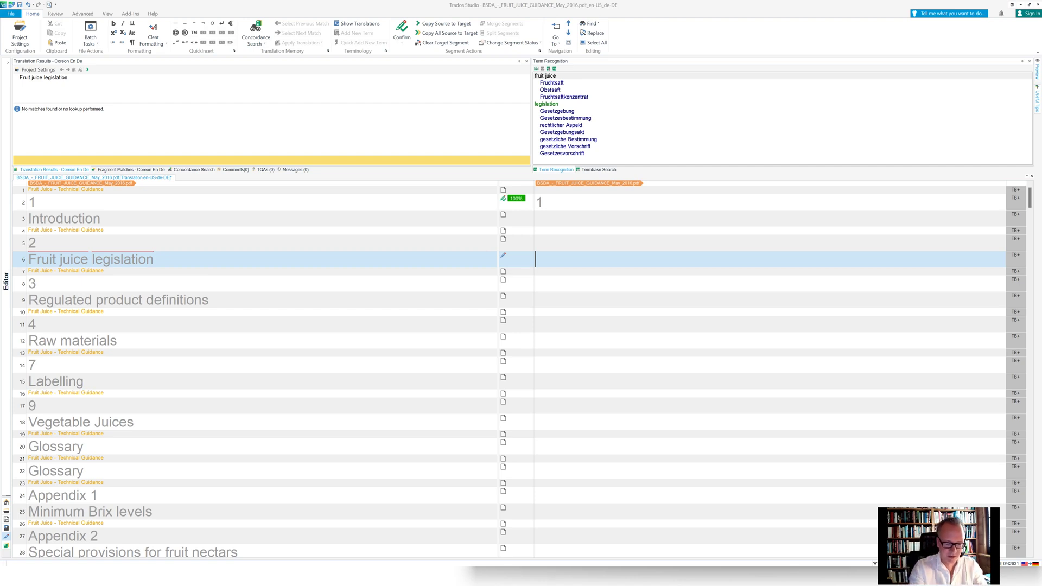
Enter 'Gesetzgebung' in segment 6 via AutoSuggest and fill segment 14 with its 100% match '7'.
{"action": "type", "text": "G"}
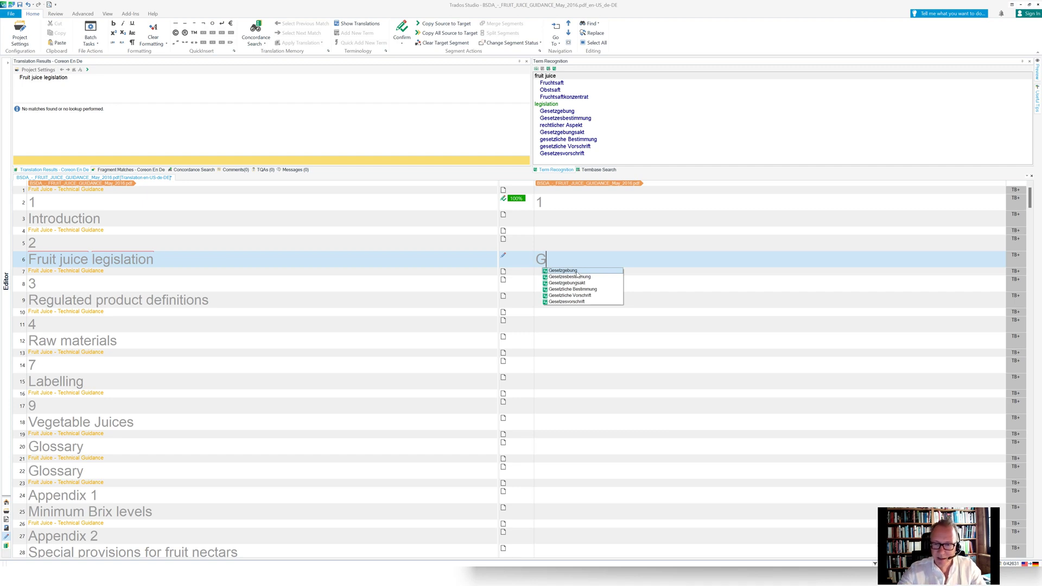
{"action": "key", "text": "Return"}
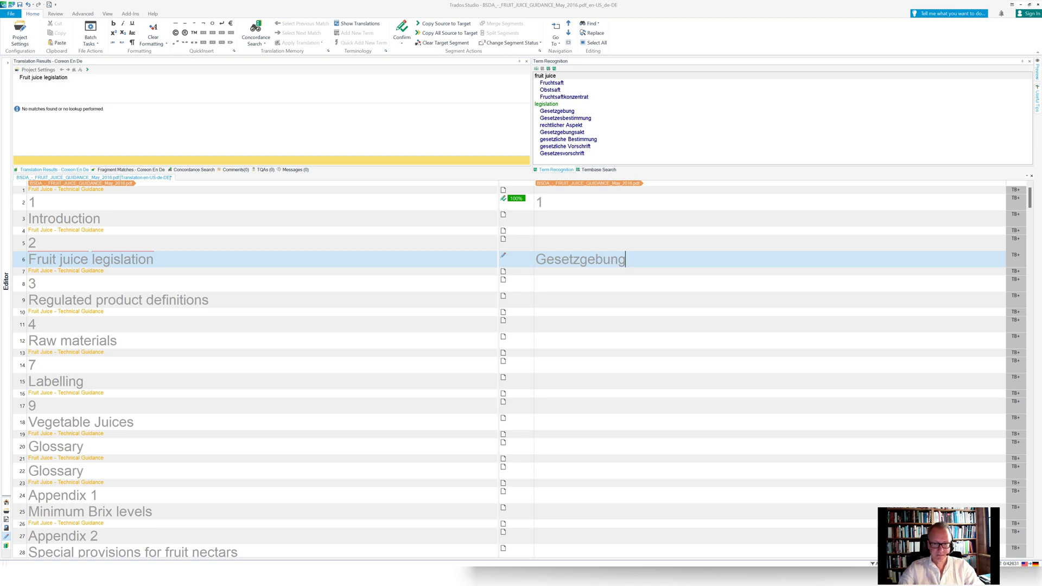
{"action": "left_click", "coordinate": [537, 364]}
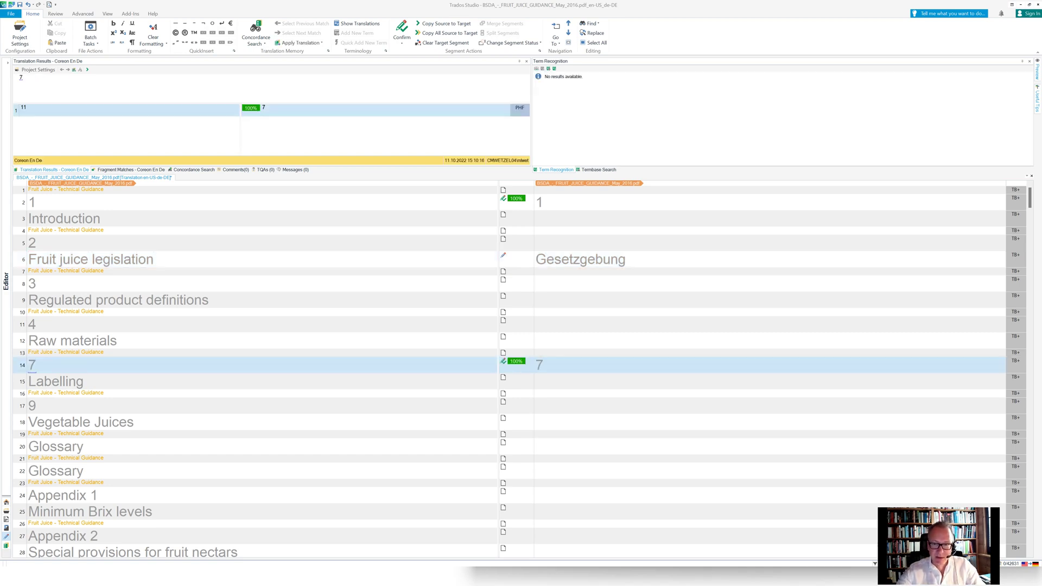
Move to segment 15, return to segment 6, and bring up the fruit juice term's options.
{"action": "key", "text": "ctrl+Return"}
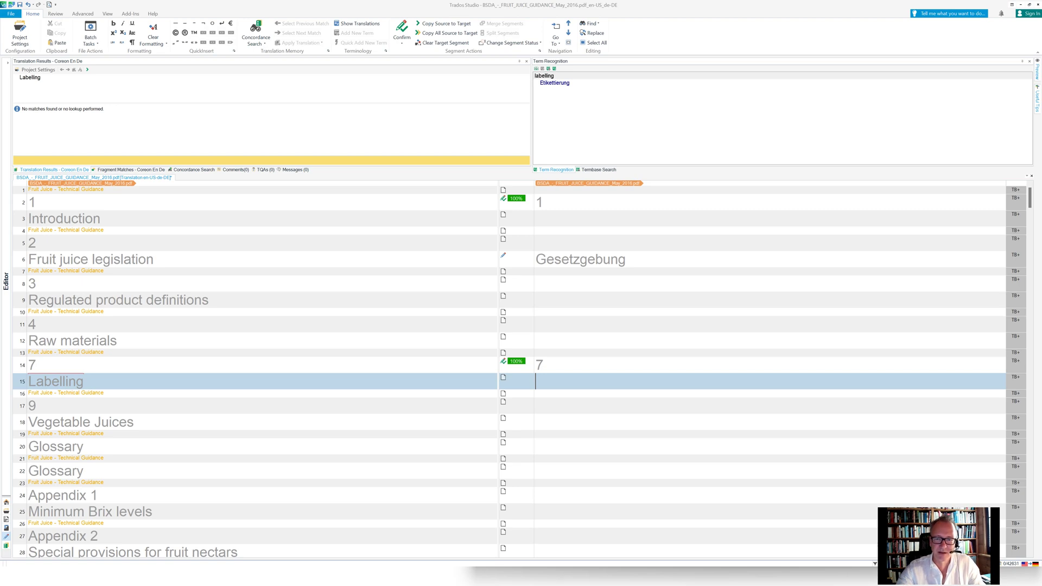
{"action": "left_click", "coordinate": [625, 259]}
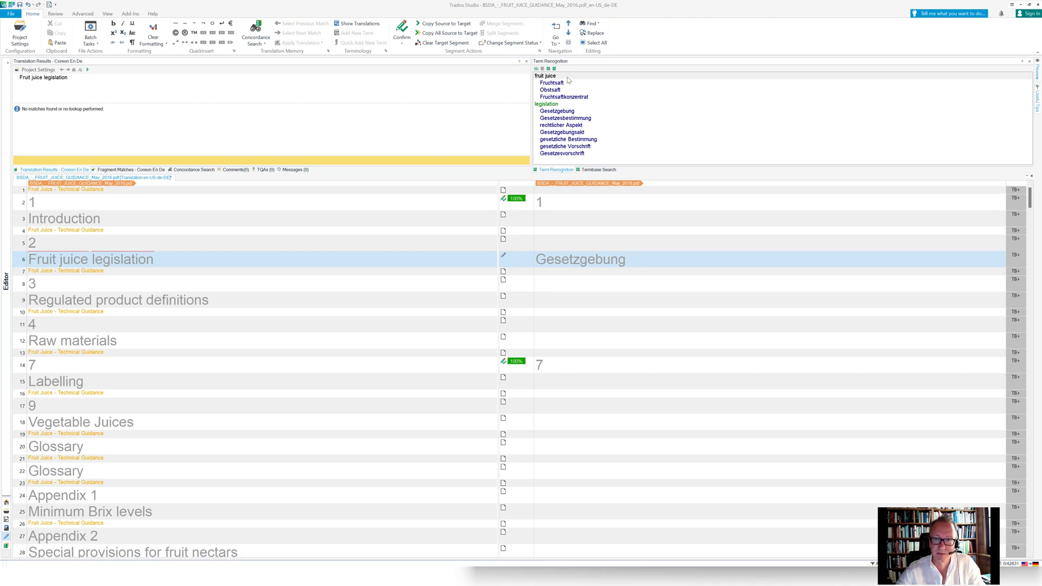
{"action": "left_click", "coordinate": [568, 77]}
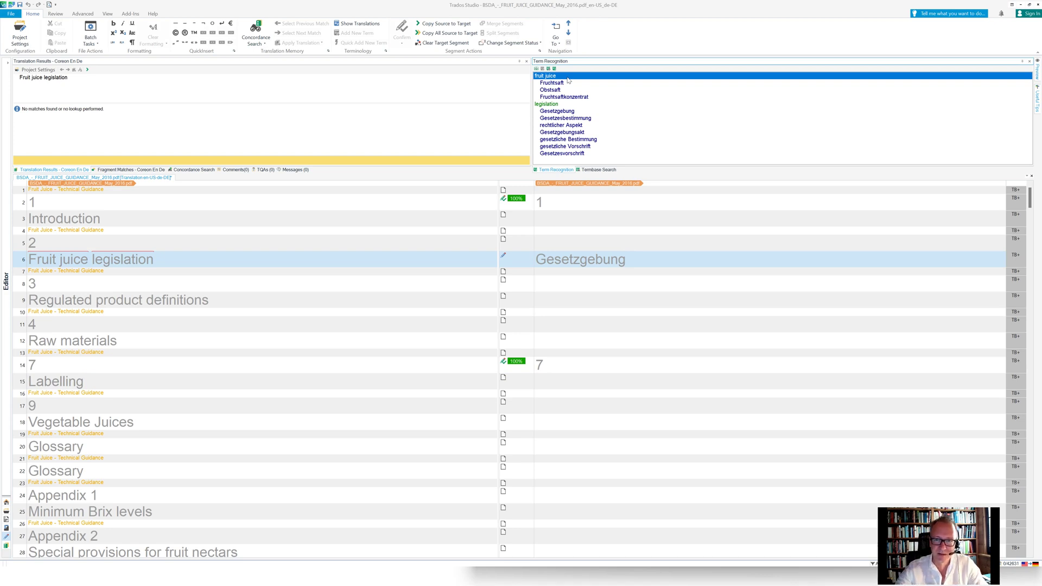
{"action": "right_click", "coordinate": [568, 80]}
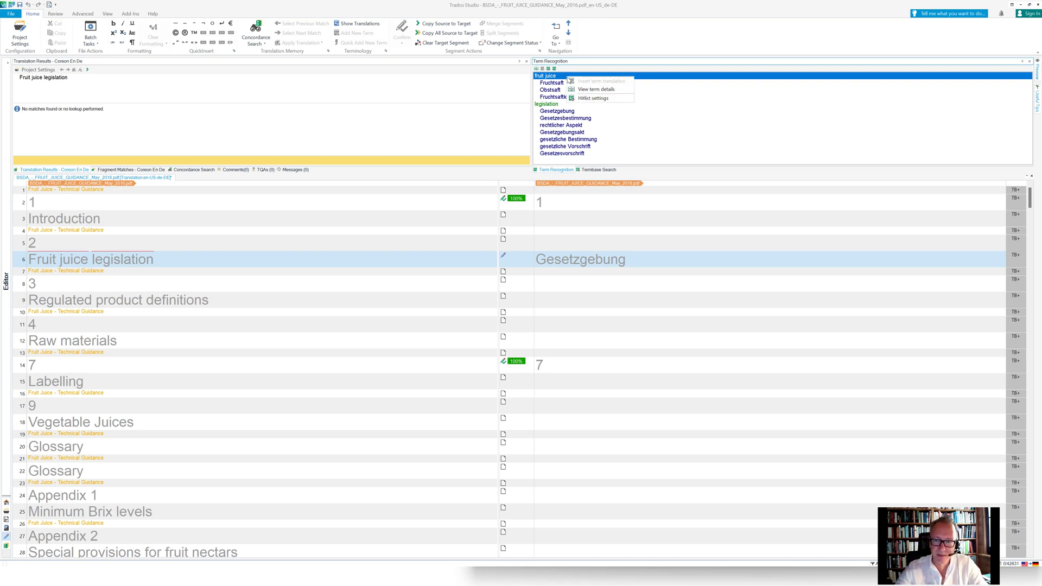
Show the fruit juice entry in a widened Termbase Viewer and open the concept in Coreon.
{"action": "left_click", "coordinate": [599, 90]}
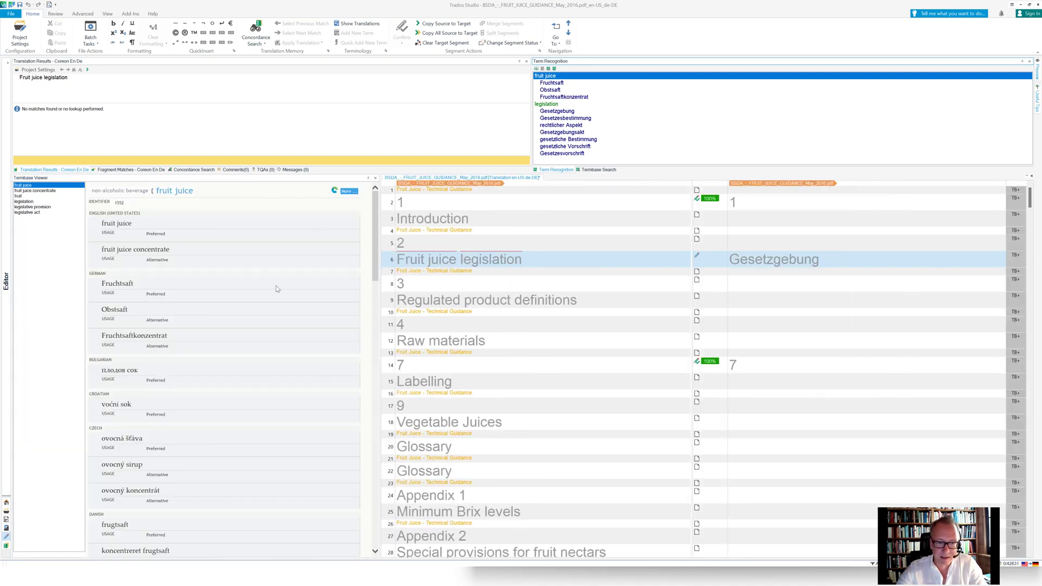
{"action": "left_click_drag", "start_coordinate": [381, 287], "coordinate": [399, 288]}
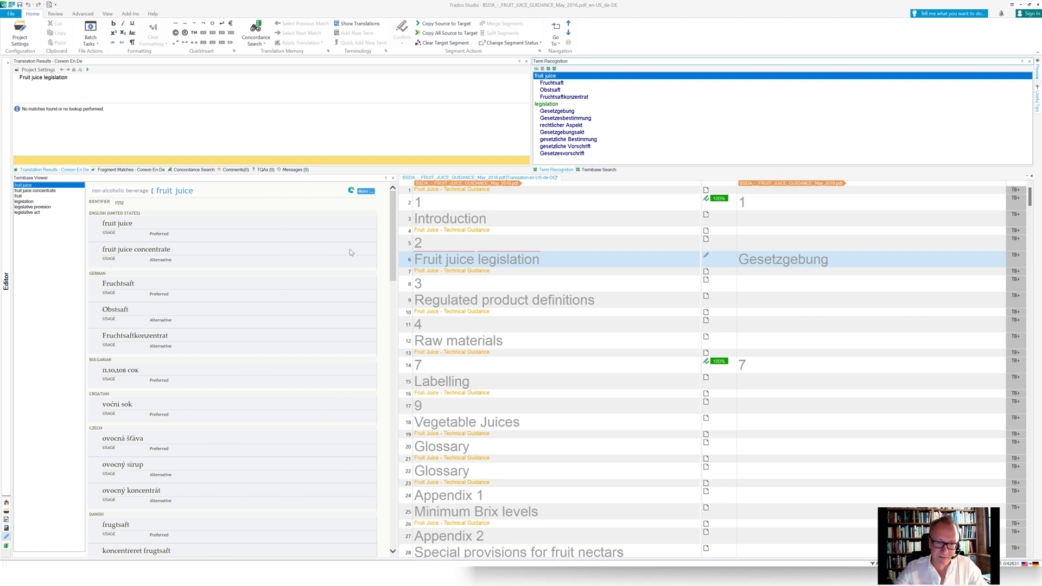
{"action": "left_click", "coordinate": [369, 192]}
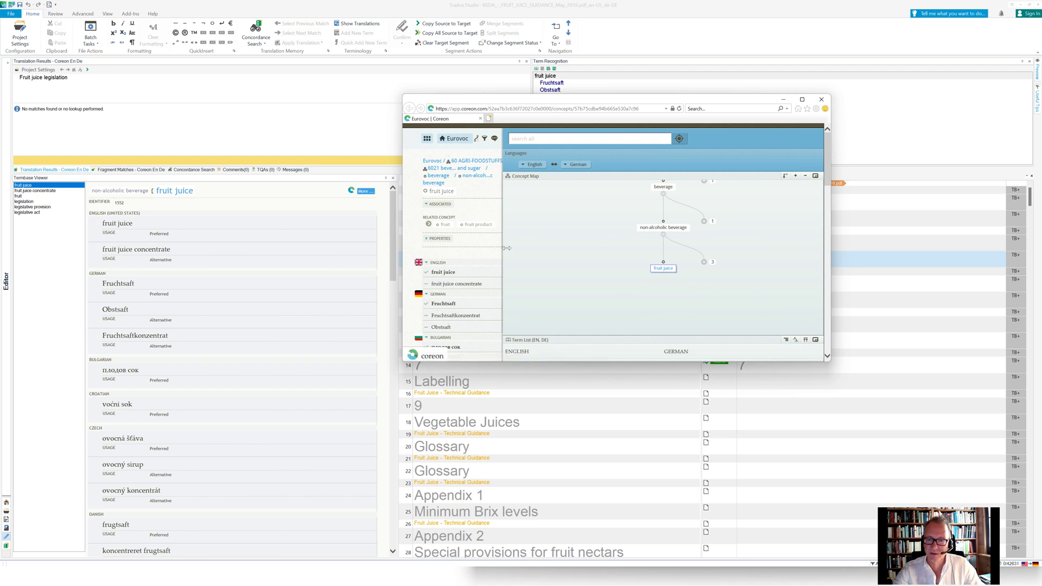
{"action": "key", "text": "ctrl+a"}
{"action": "scroll", "coordinate": [459, 272], "scroll_direction": "down", "scroll_amount": 10}
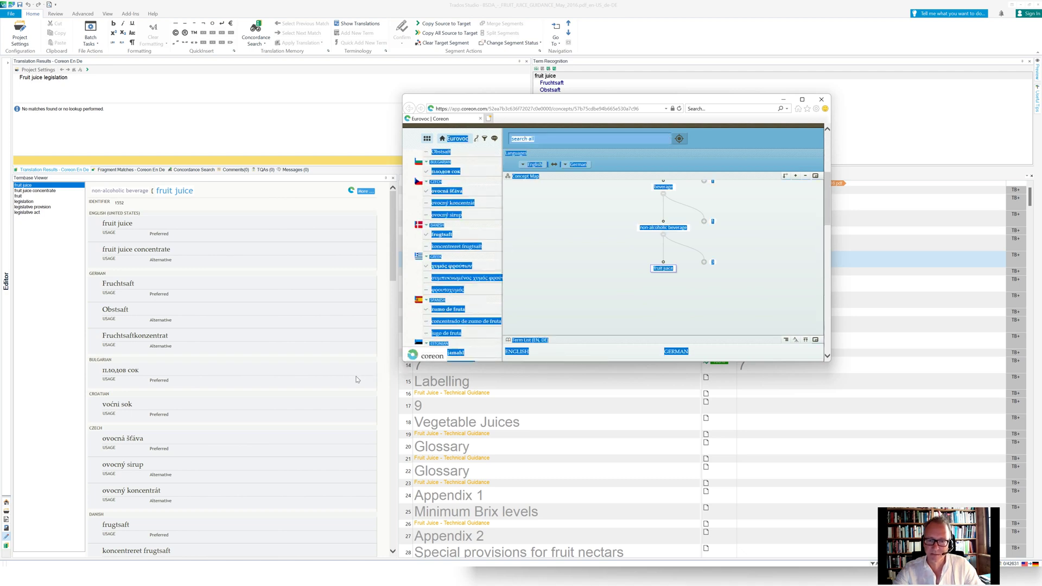
{"action": "scroll", "coordinate": [459, 272], "scroll_direction": "up", "scroll_amount": 10}
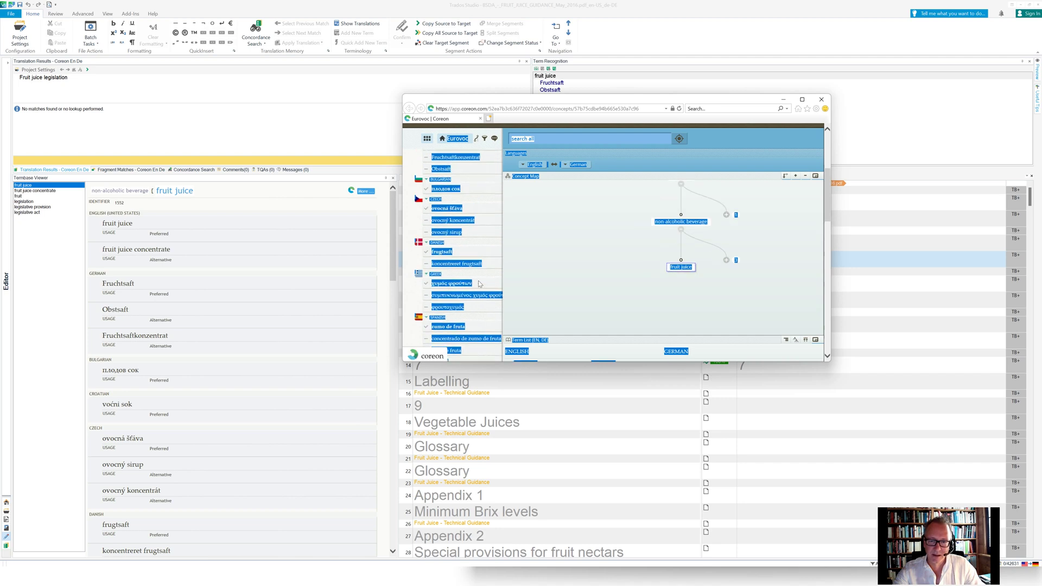
{"action": "scroll", "coordinate": [554, 258], "scroll_direction": "up", "scroll_amount": 2}
{"action": "left_click", "coordinate": [564, 242]}
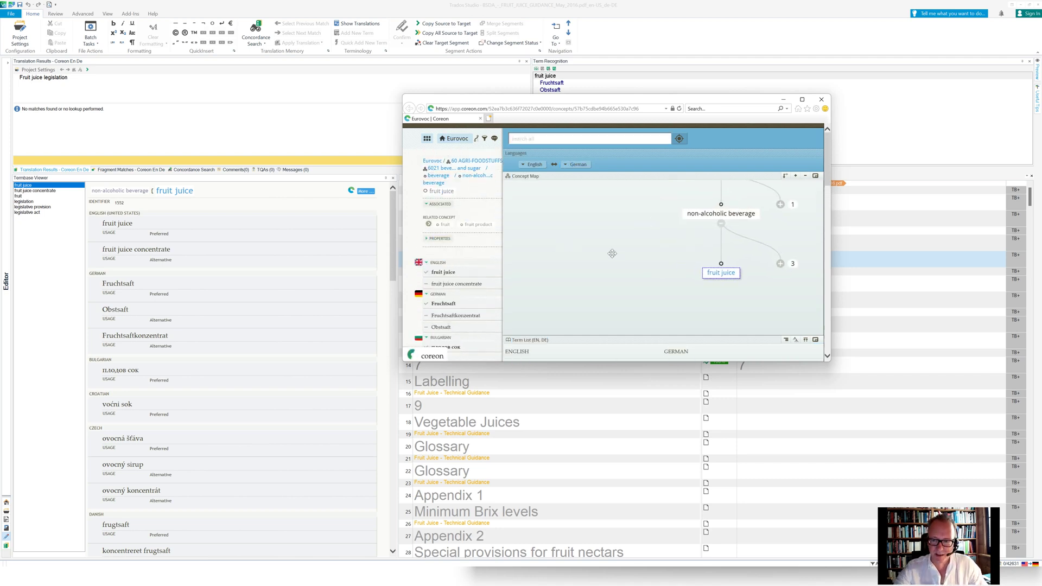
{"action": "left_click_drag", "start_coordinate": [649, 252], "coordinate": [605, 265]}
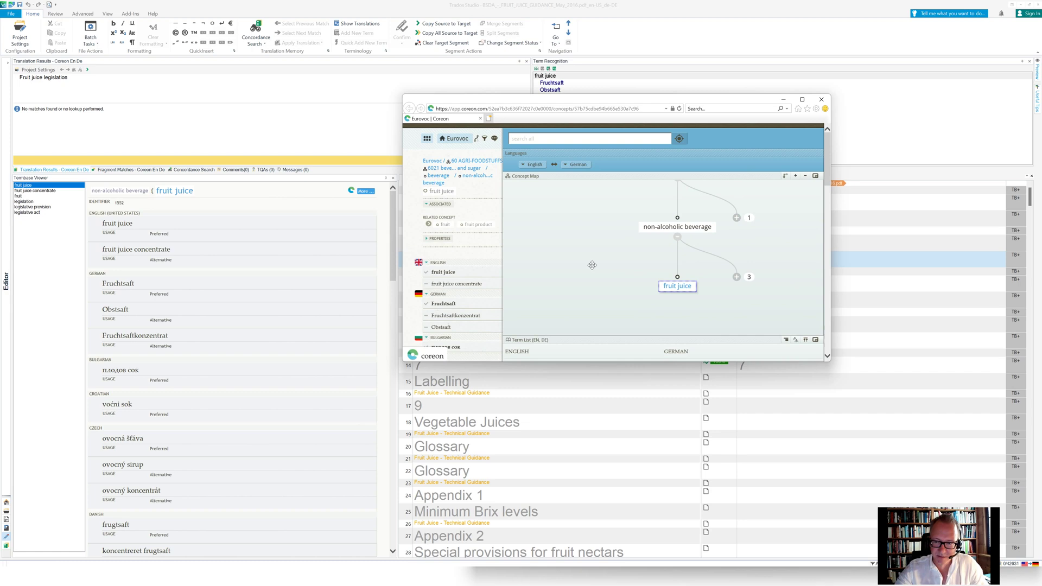
{"action": "left_click", "coordinate": [821, 99]}
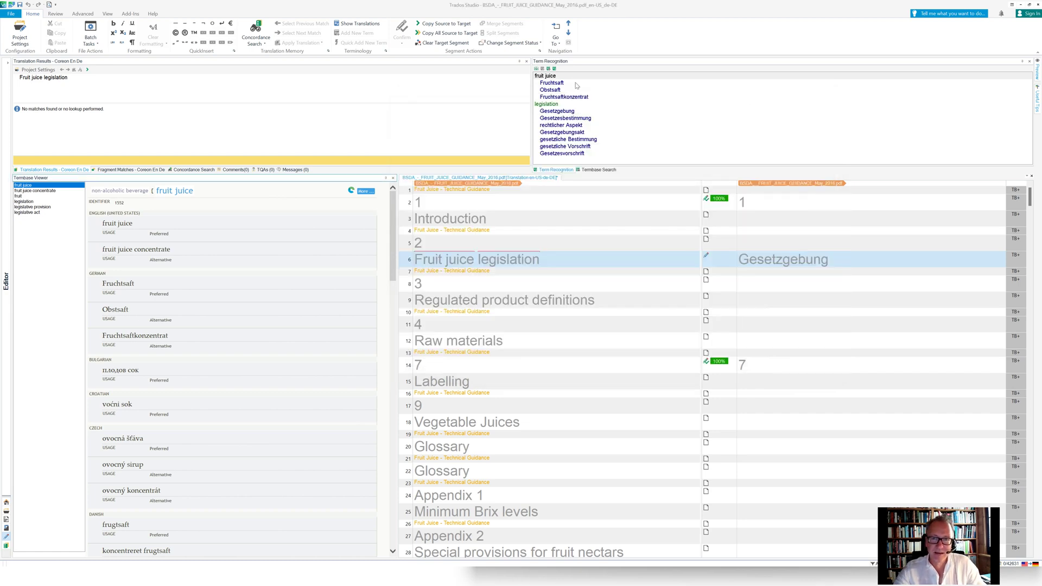
Close the Termbase Viewer and add the Target Usage field to the Term Recognition hitlist.
{"action": "left_click", "coordinate": [558, 90]}
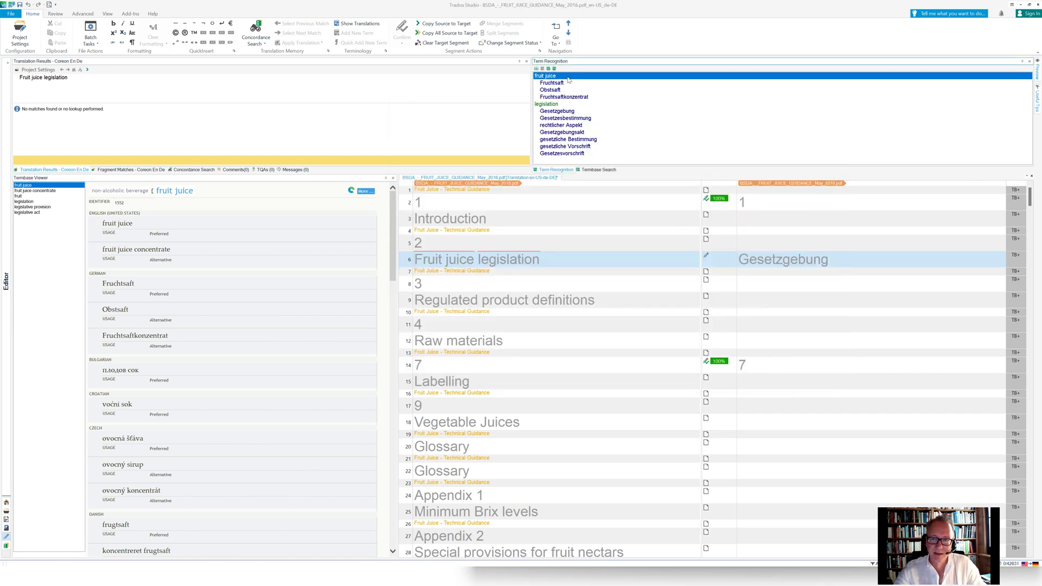
{"action": "left_click", "coordinate": [393, 177]}
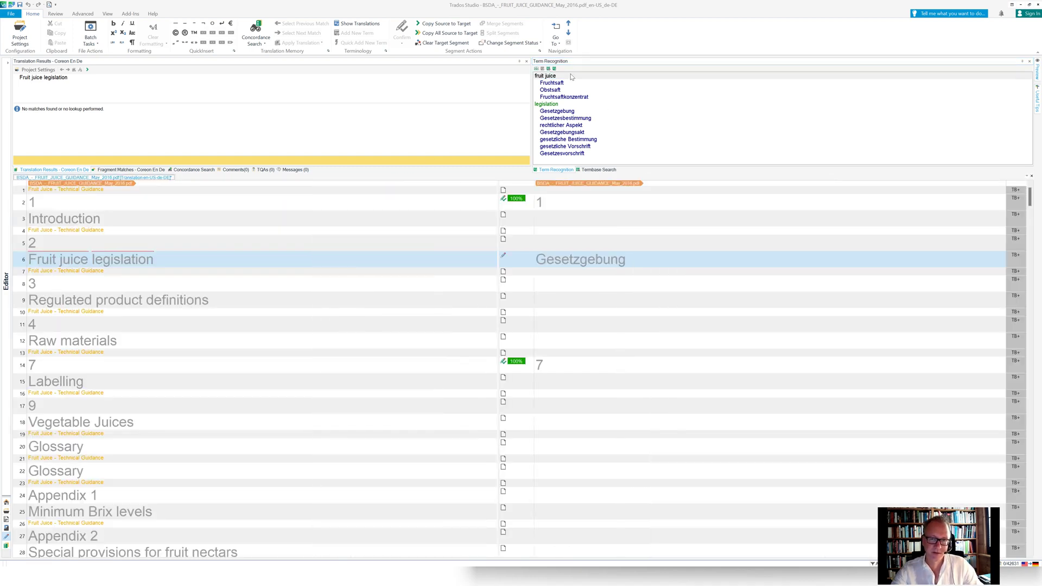
{"action": "right_click", "coordinate": [569, 78]}
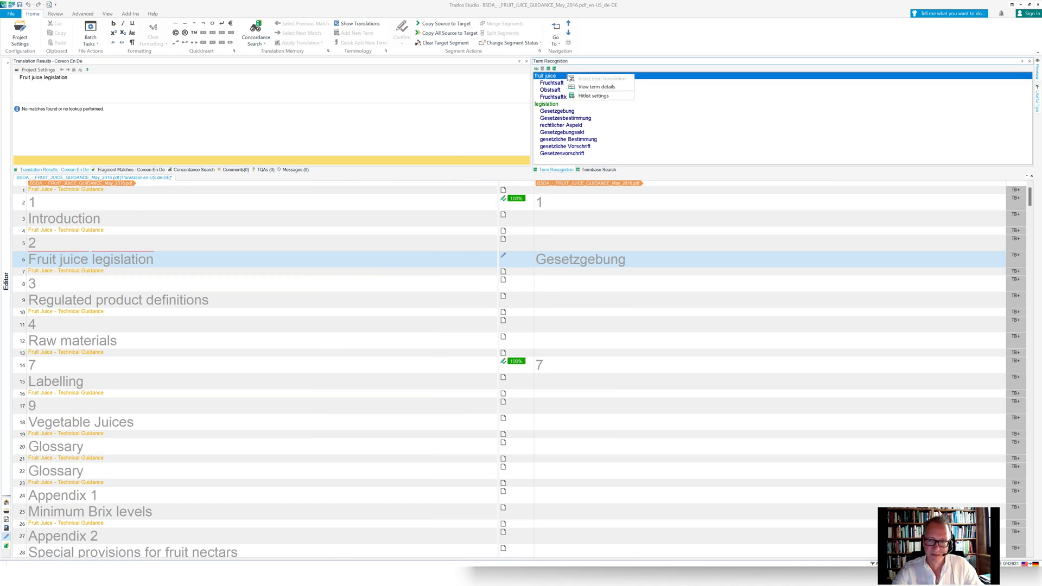
{"action": "left_click", "coordinate": [598, 96]}
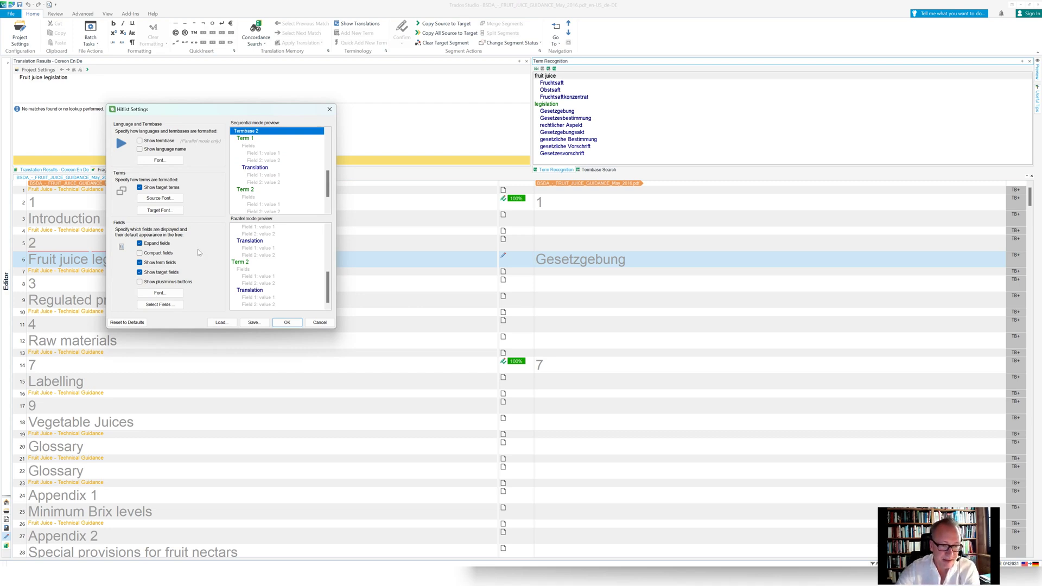
{"action": "left_click", "coordinate": [160, 304]}
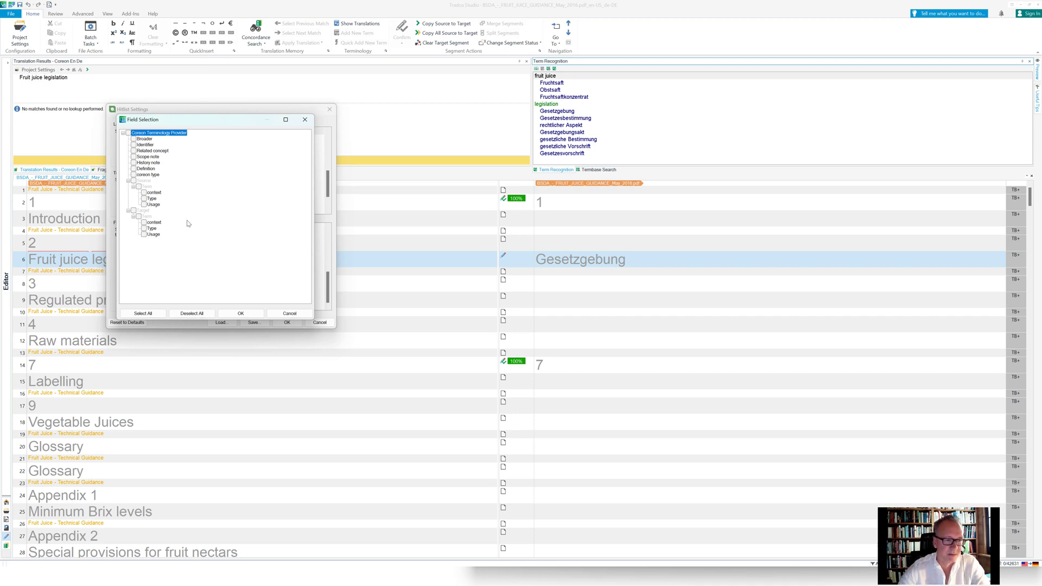
{"action": "left_click", "coordinate": [144, 235]}
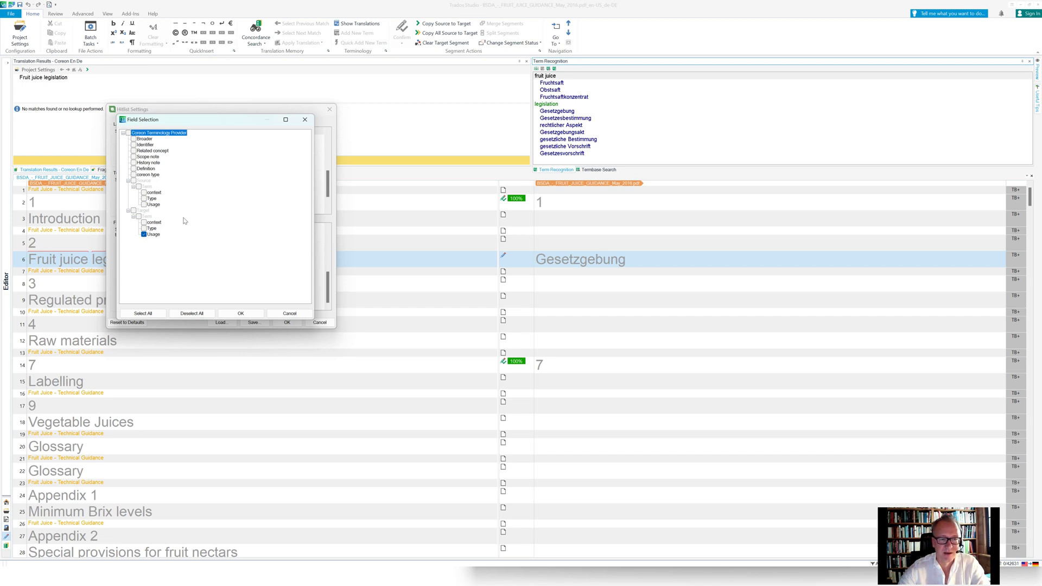
{"action": "left_click", "coordinate": [241, 314]}
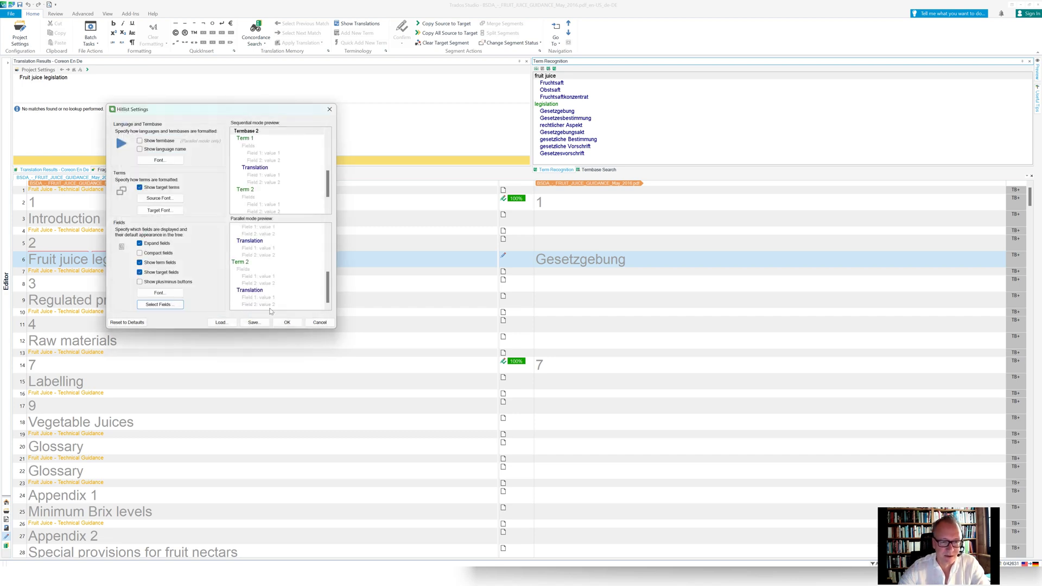
{"action": "left_click", "coordinate": [287, 323]}
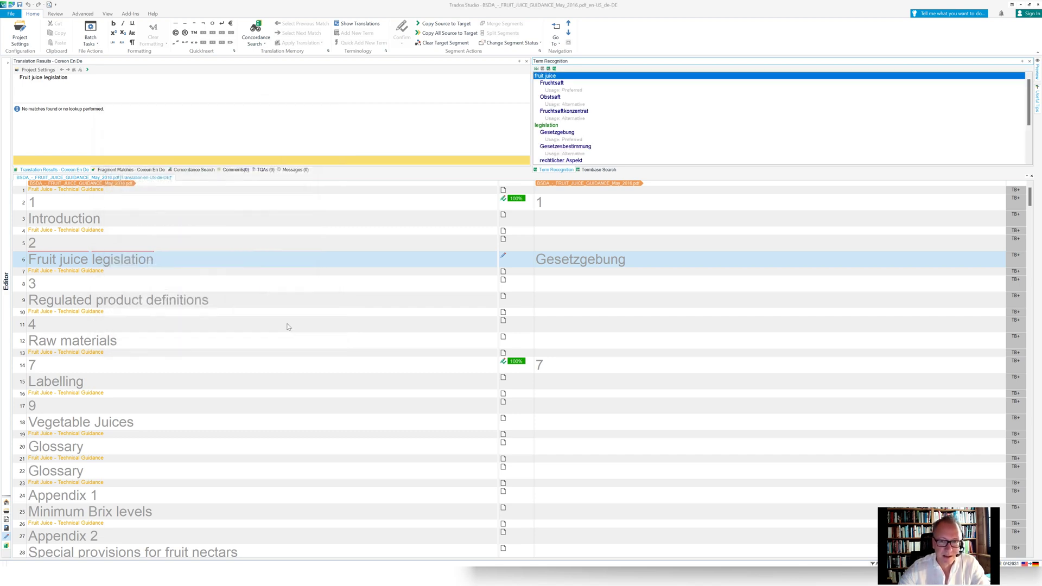
{"action": "right_click", "coordinate": [587, 79]}
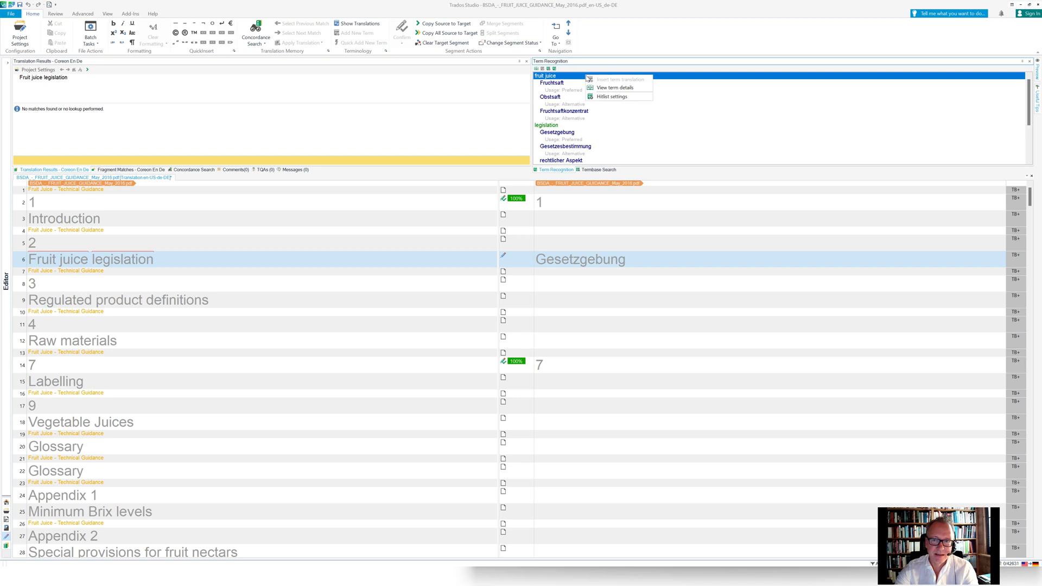
Add the Broader concept field to the Term Recognition hitlist display.
{"action": "left_click", "coordinate": [623, 97]}
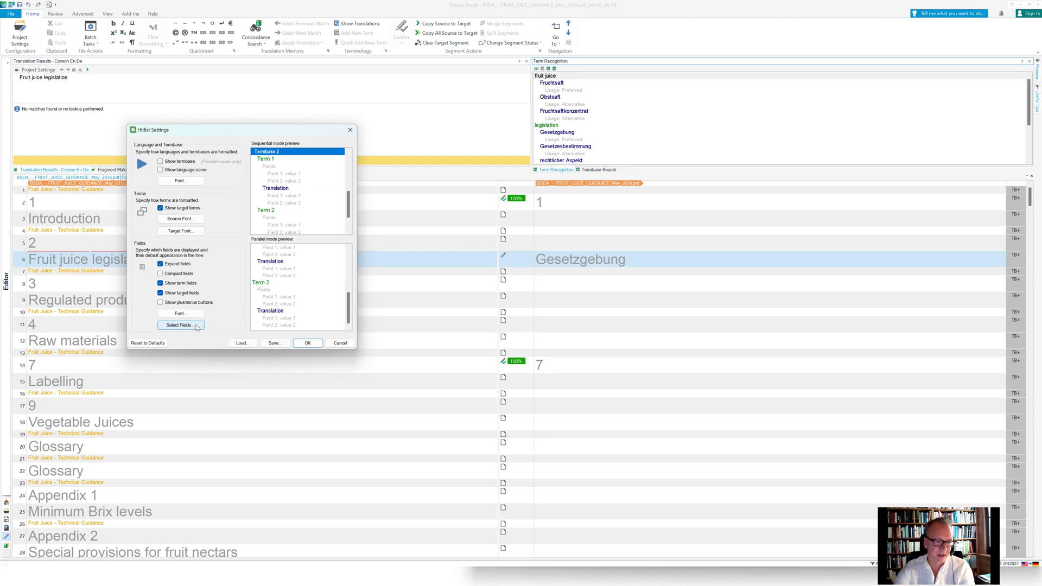
{"action": "left_click", "coordinate": [197, 326]}
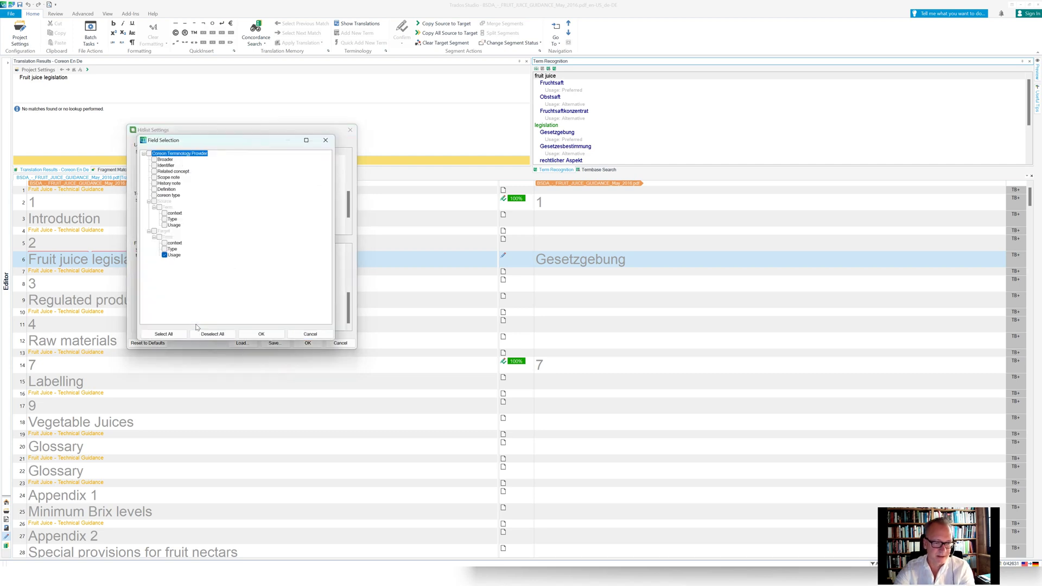
{"action": "left_click", "coordinate": [154, 159]}
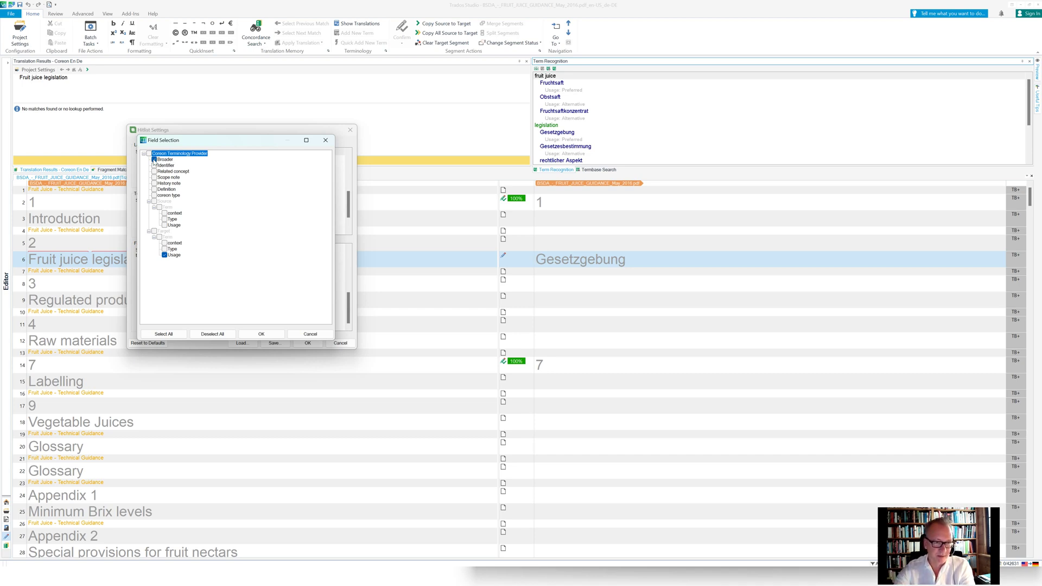
{"action": "left_click", "coordinate": [261, 334]}
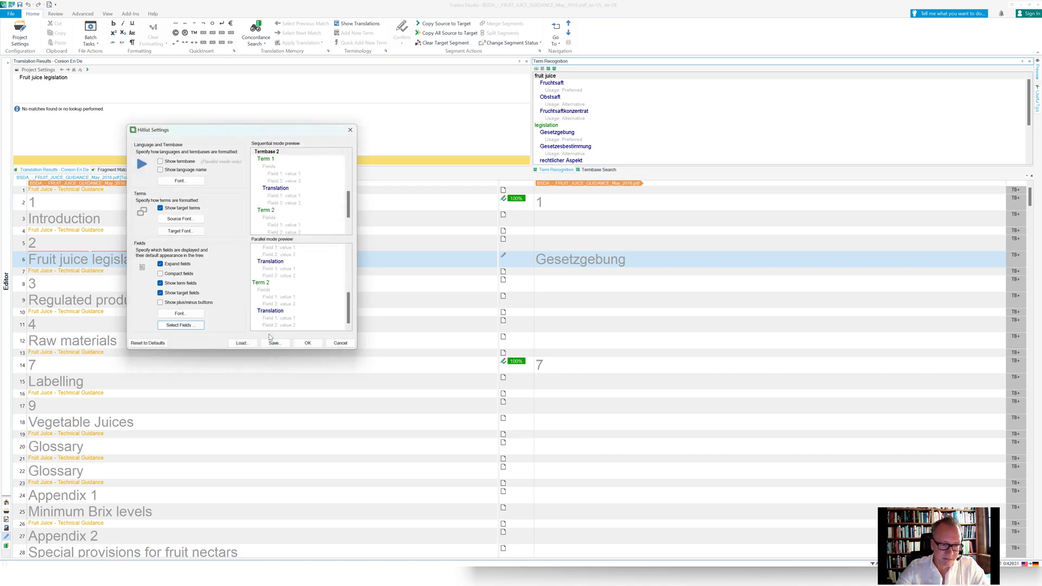
{"action": "left_click", "coordinate": [306, 343]}
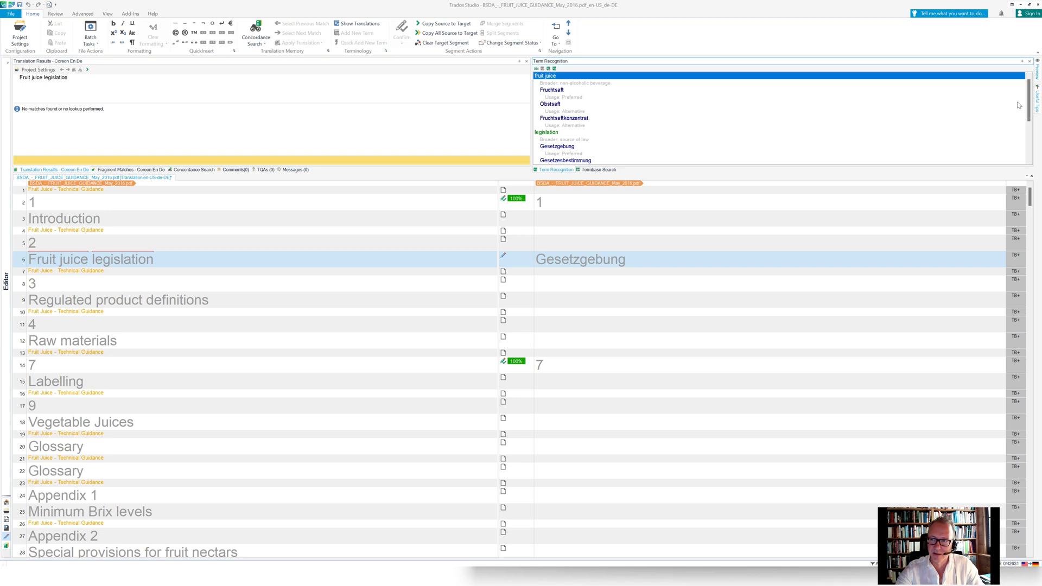
{"action": "scroll", "coordinate": [1030, 103], "scroll_direction": "down", "scroll_amount": 1}
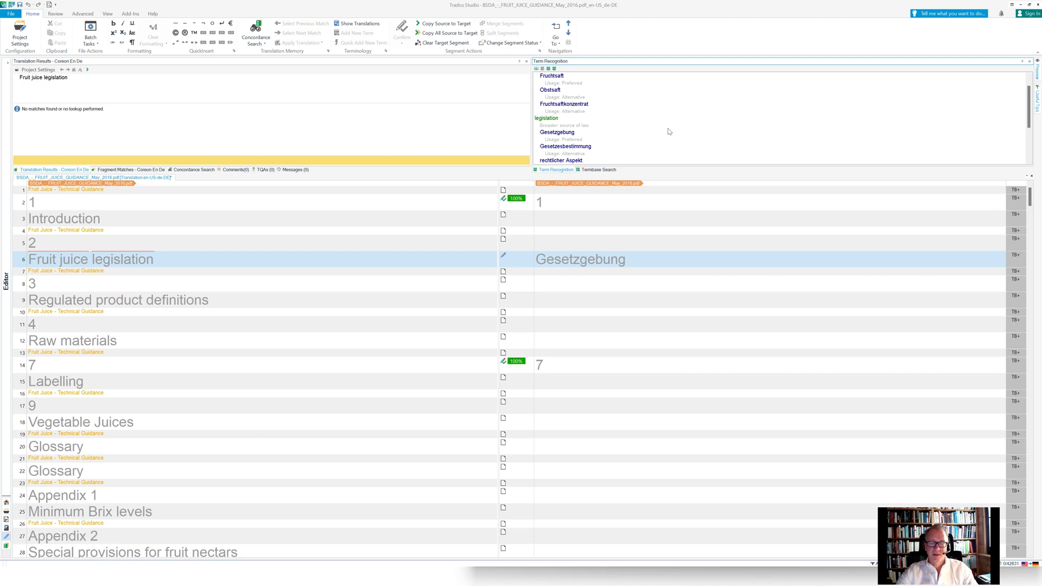
Switch back to the PowerPoint slide show at the closing Coreon Tutorials slide.
{"action": "key", "text": "alt+Tab"}
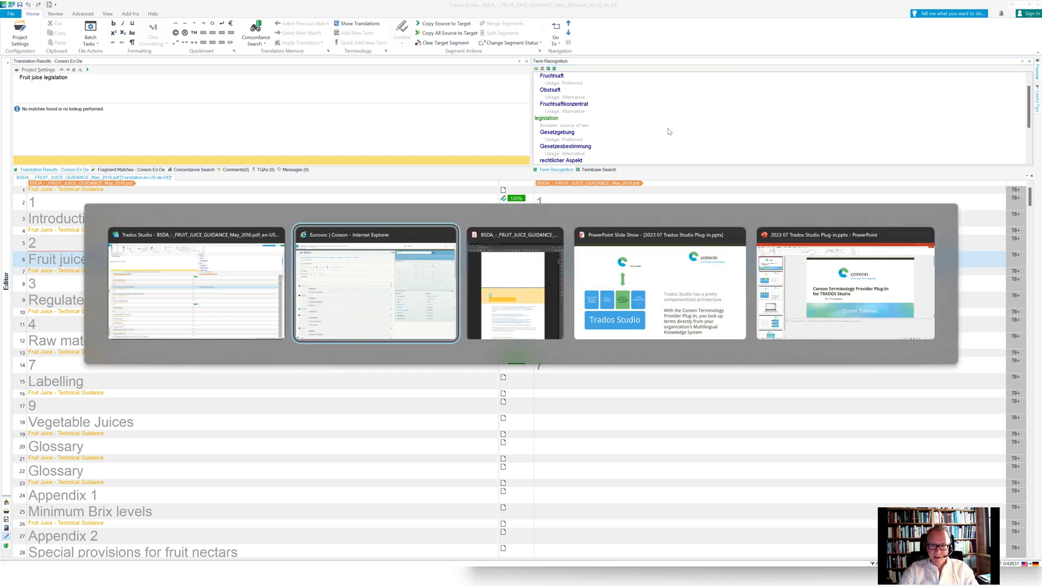